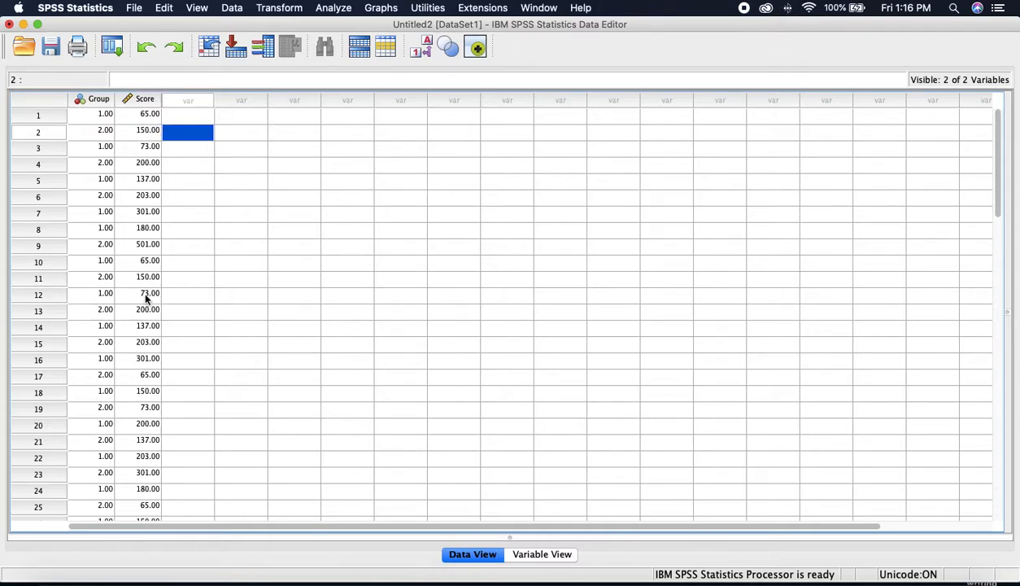
Step: In Variable View, set Group's measurement level to Nominal
left_click(561, 554)
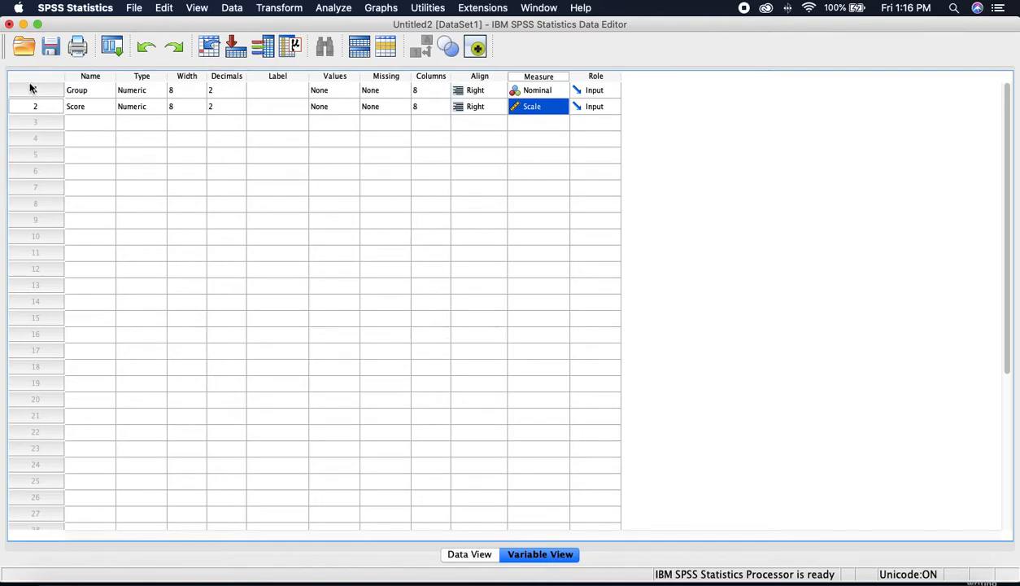
left_click(559, 91)
left_click(558, 90)
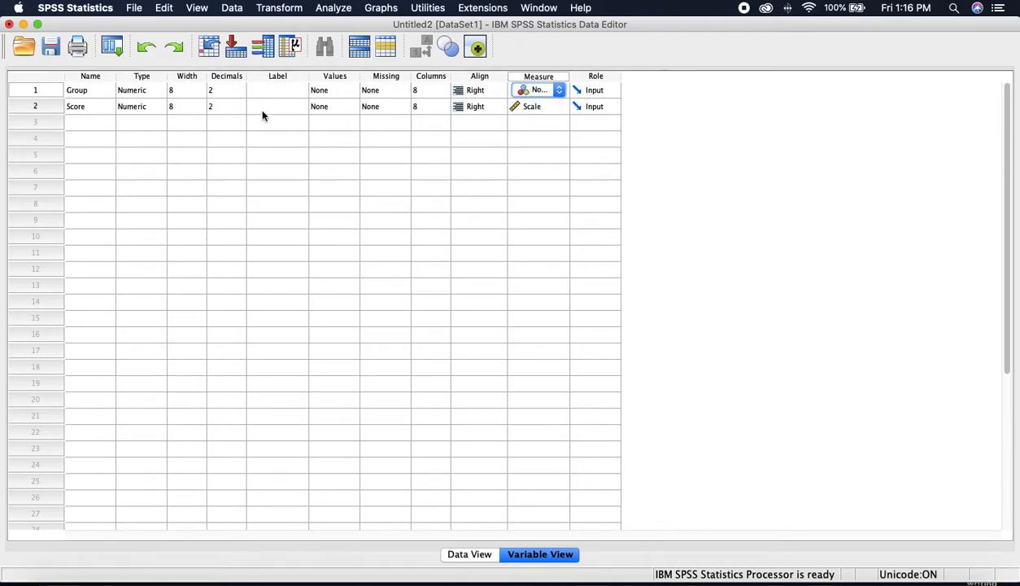
Step: Set Score's measurement level to Scale
left_click(550, 109)
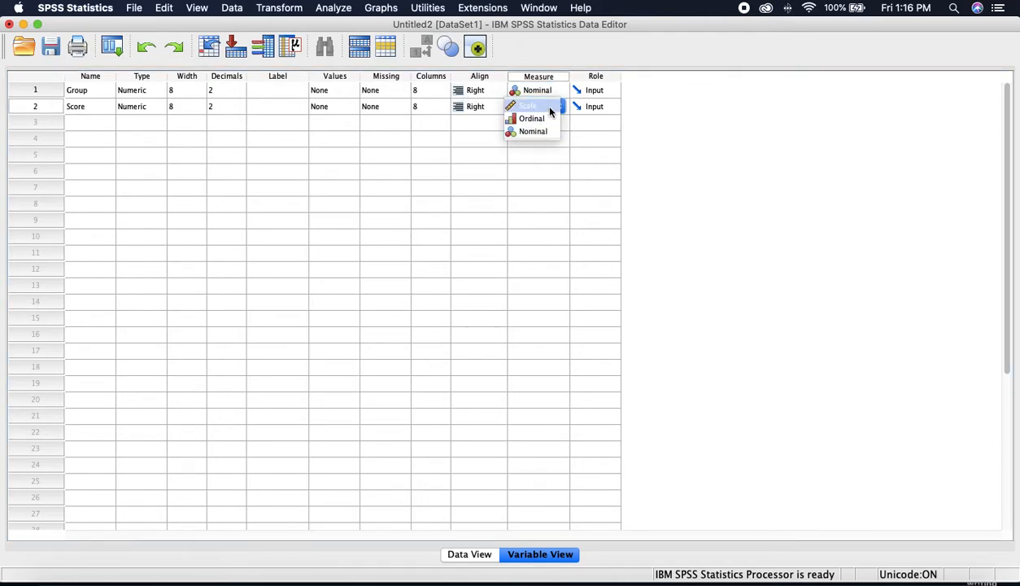
left_click(550, 109)
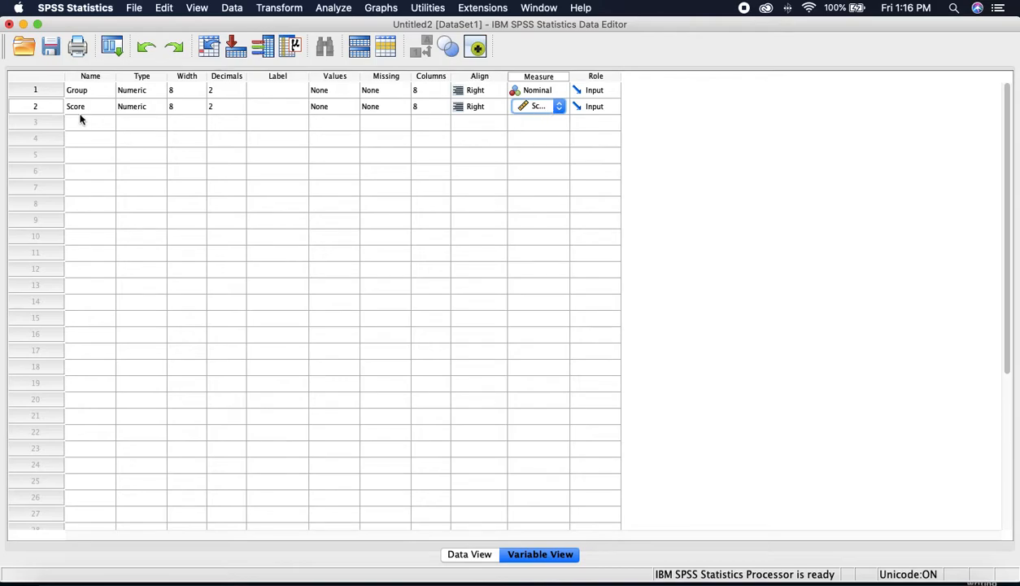
left_click(536, 107)
left_click(546, 110)
left_click(468, 554)
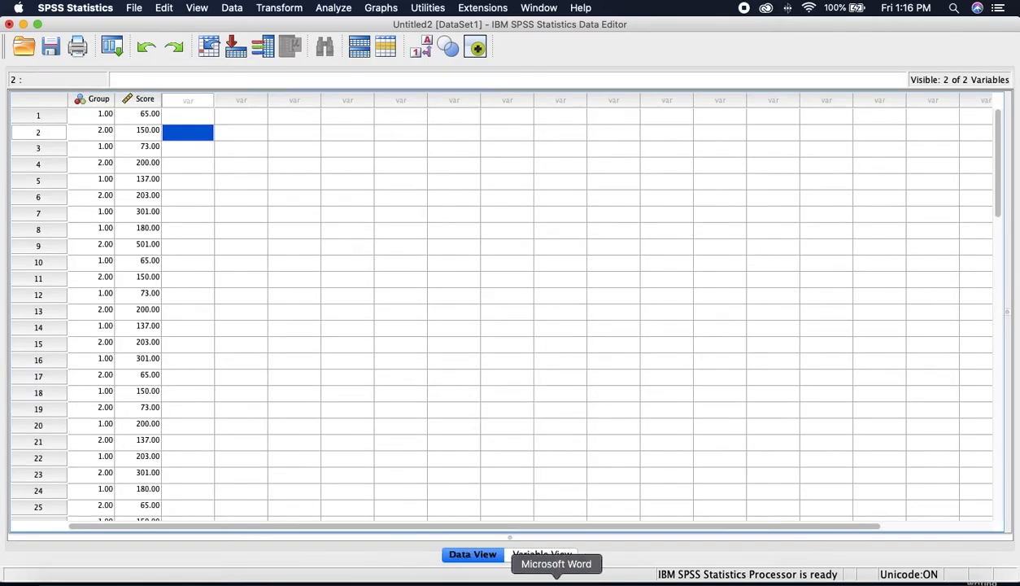
left_click(542, 554)
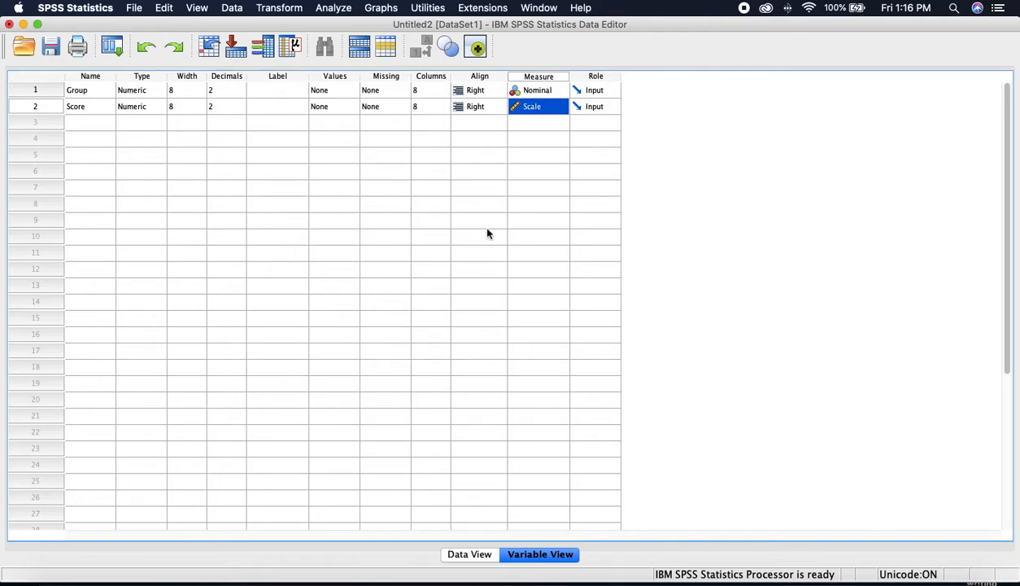
left_click(546, 107)
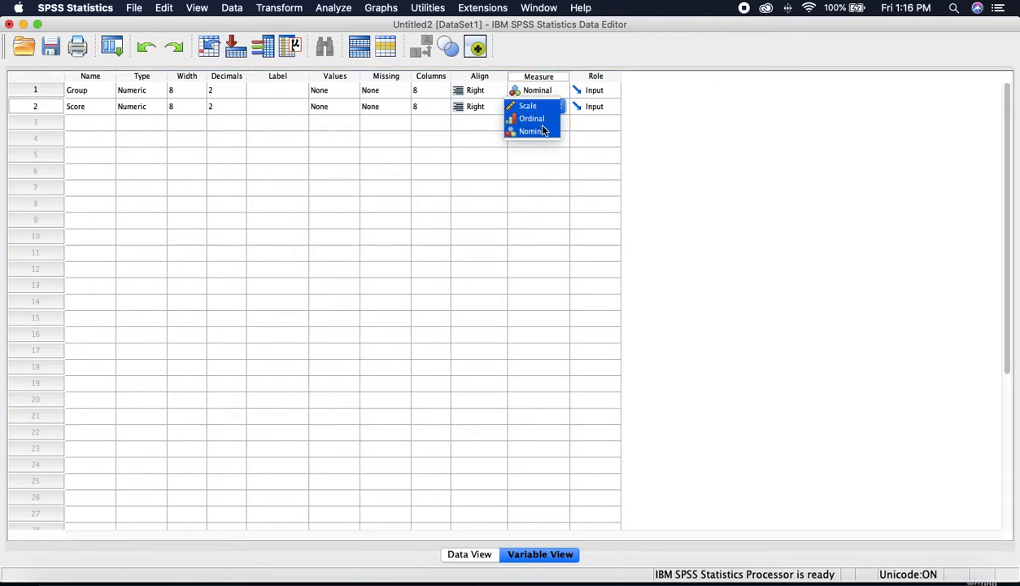
left_click(535, 133)
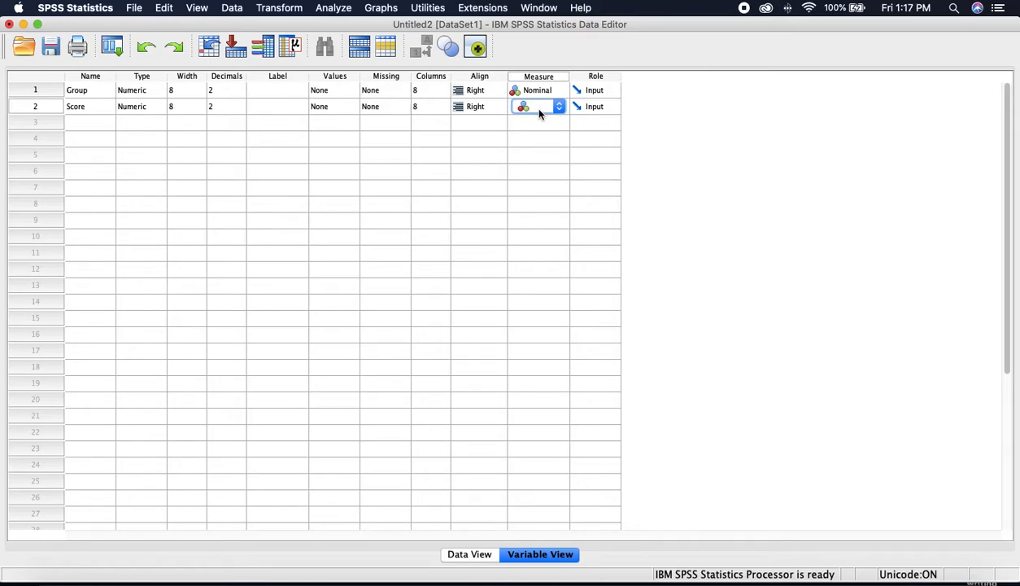
left_click(546, 113)
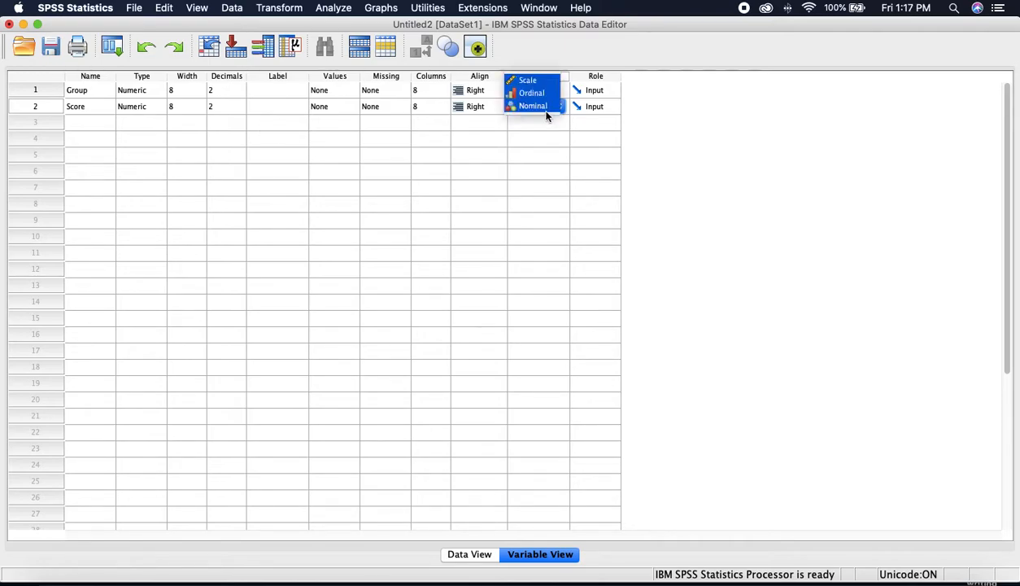
left_click(541, 86)
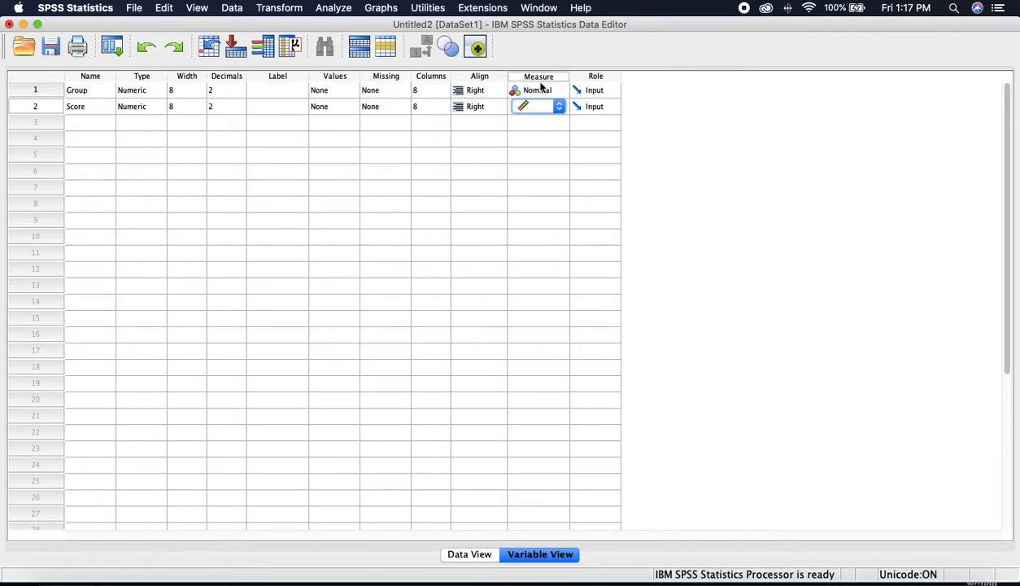
left_click(512, 208)
left_click(522, 177)
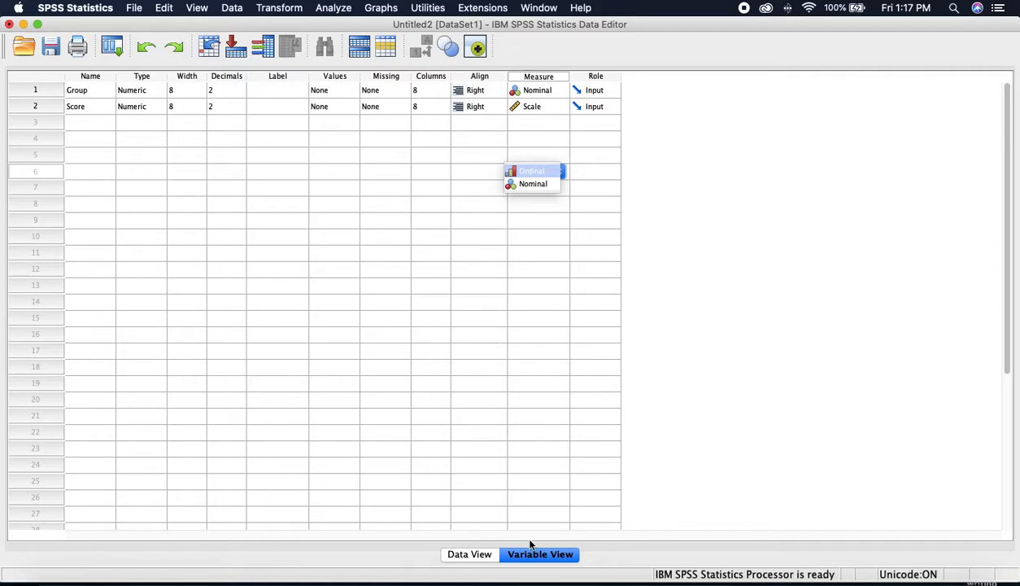
left_click(534, 108)
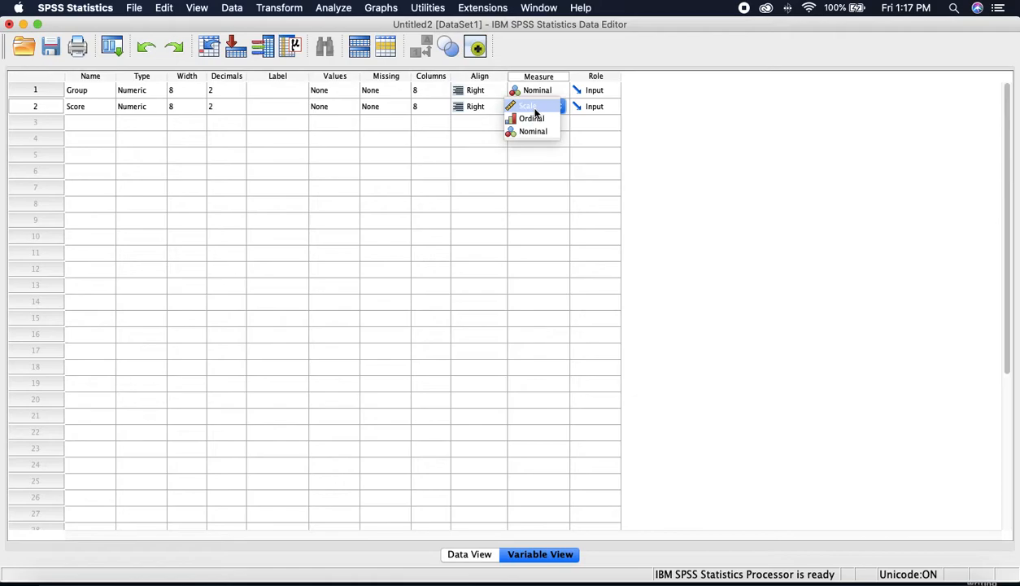
left_click(535, 111)
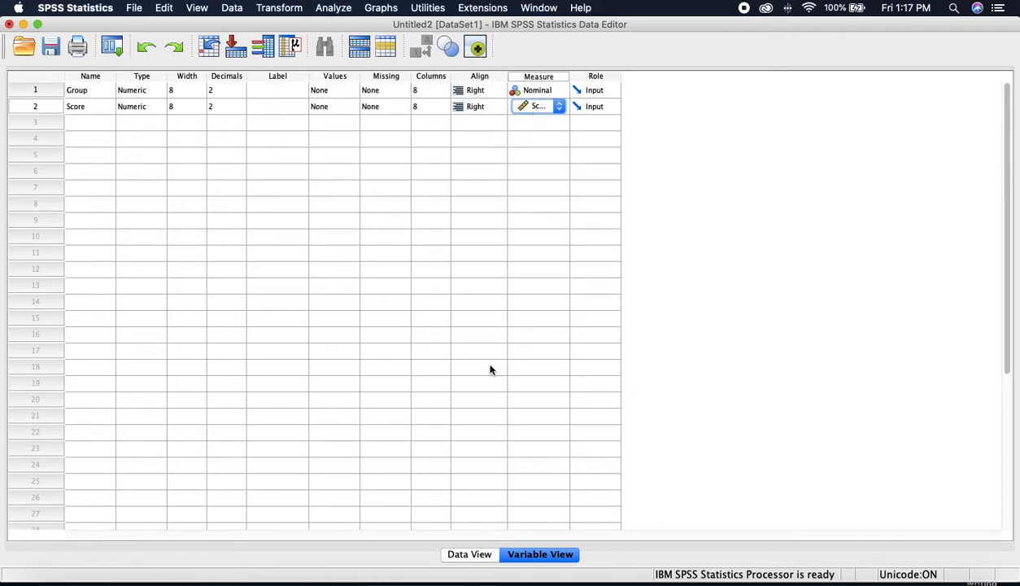
Step: Start an Independent-Samples T Test and clear the previous Score and Group assignments
left_click(334, 8)
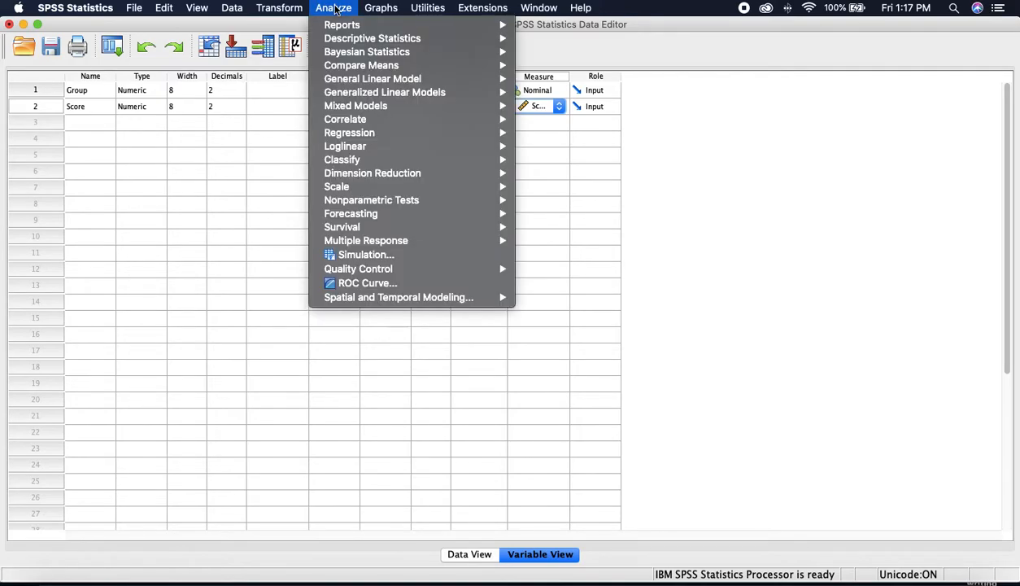
mouse_move(351, 68)
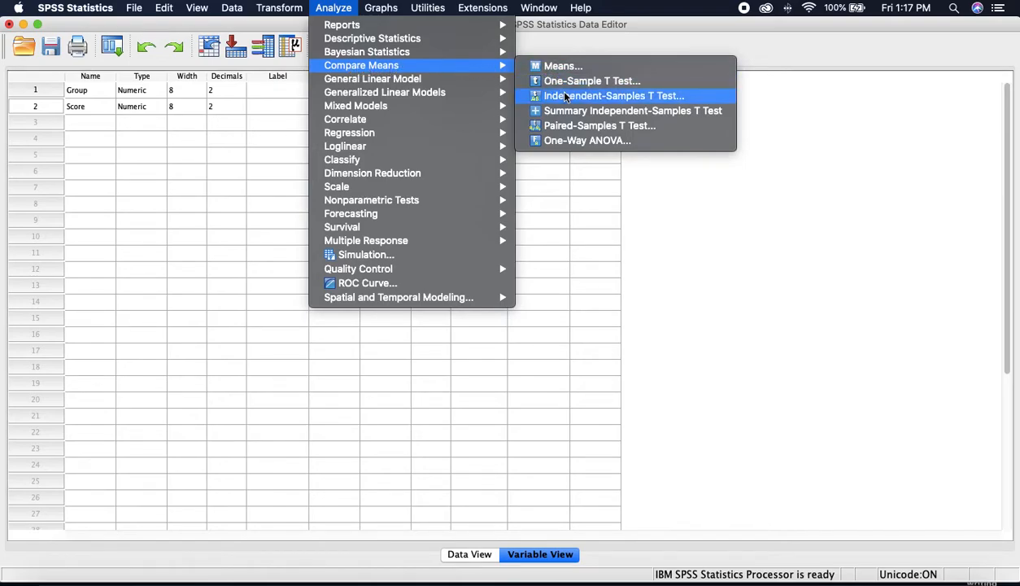
left_click(566, 97)
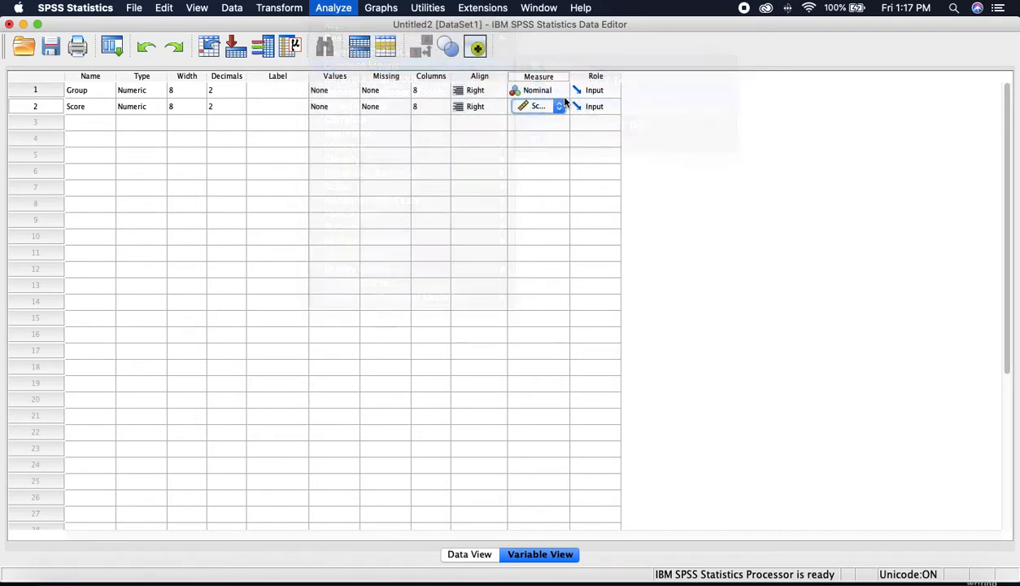
left_click(783, 365)
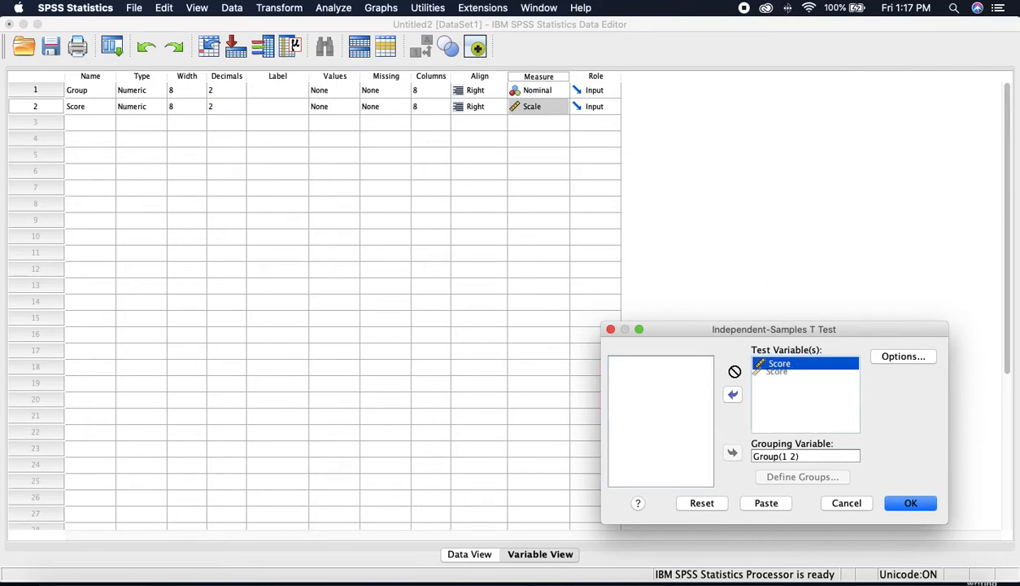
left_click(732, 393)
left_click(759, 458)
left_click(732, 452)
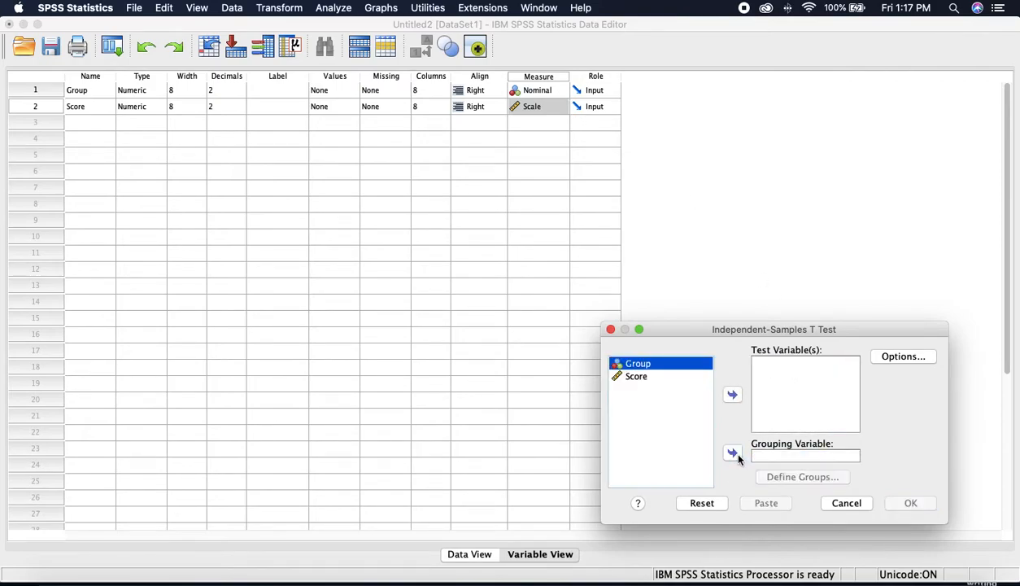
Step: Make Score the test variable and Group the grouping variable
left_click(645, 376)
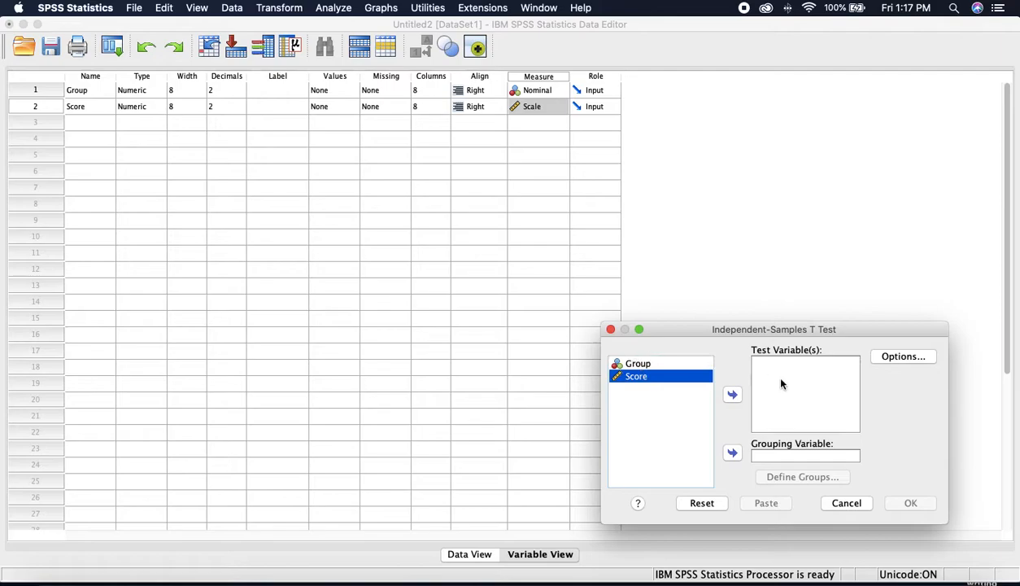
left_click(732, 395)
left_click(663, 366)
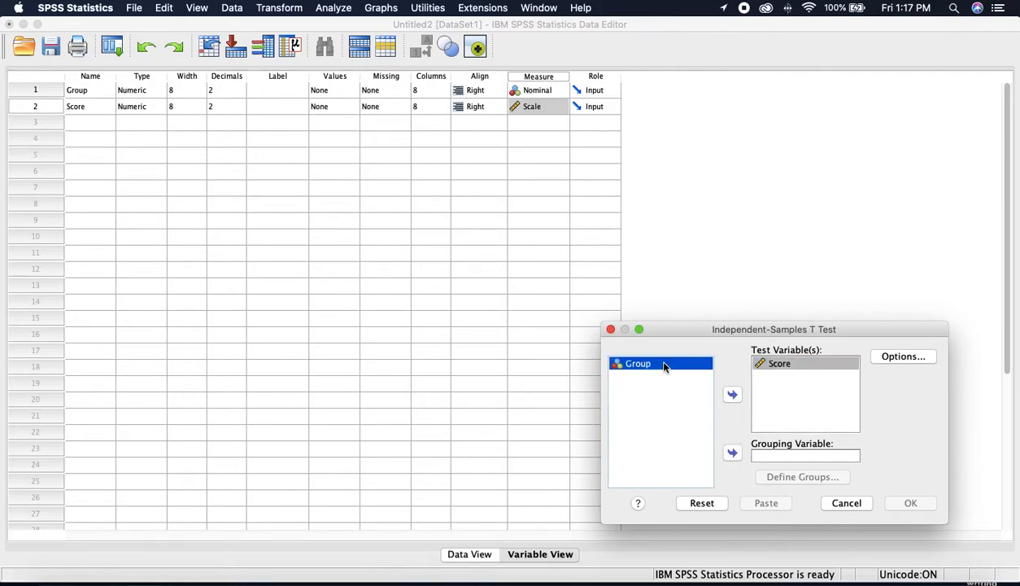
left_click(732, 454)
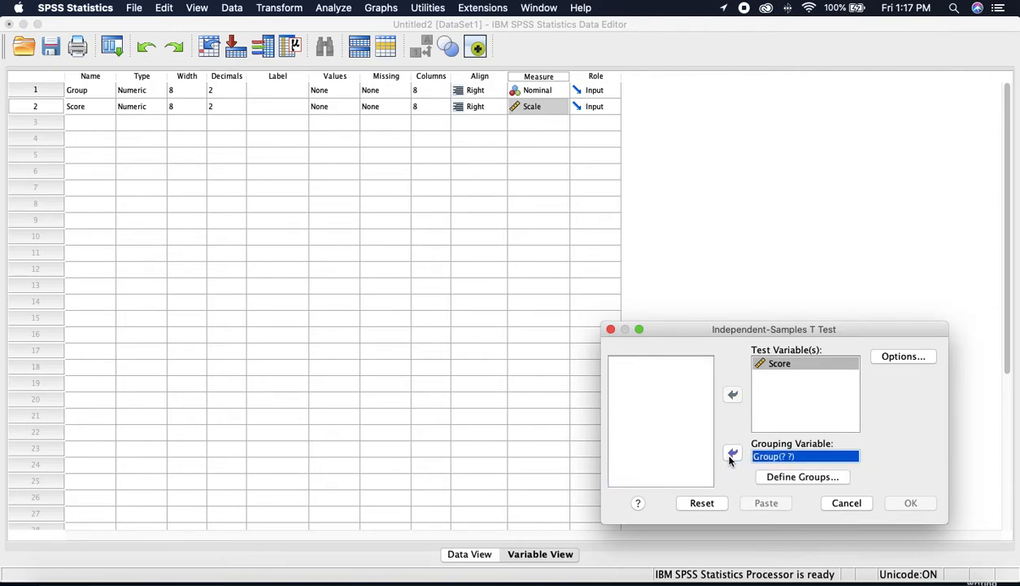
left_click(786, 485)
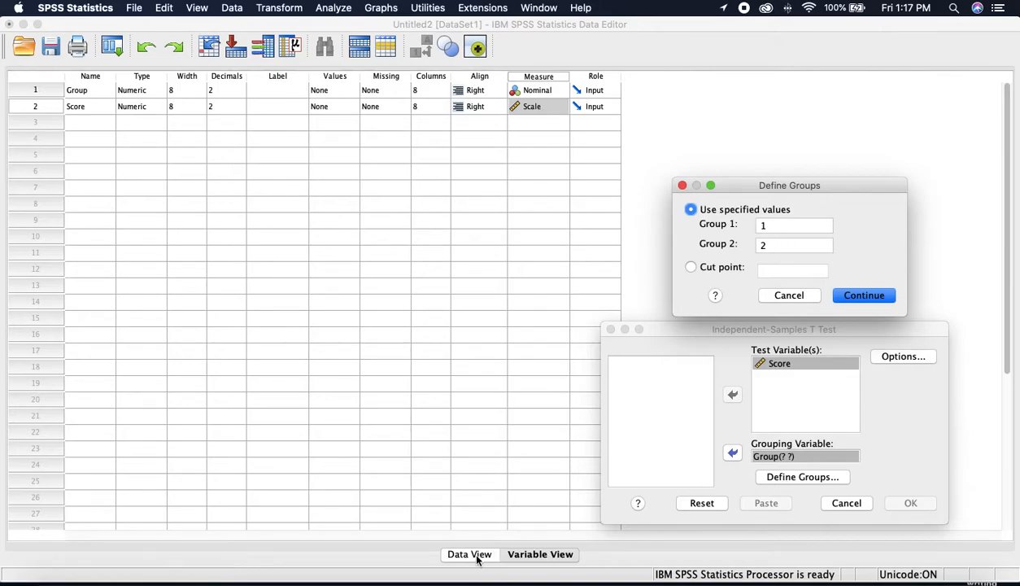
Step: Switch to Data View and define Group's two groups as 1 and 2
left_click(788, 295)
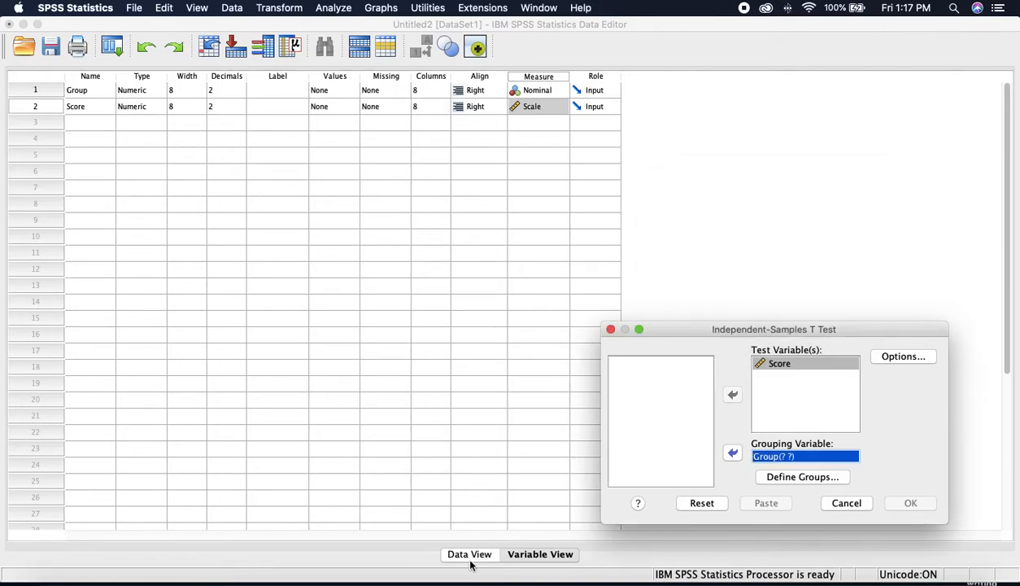
left_click(472, 557)
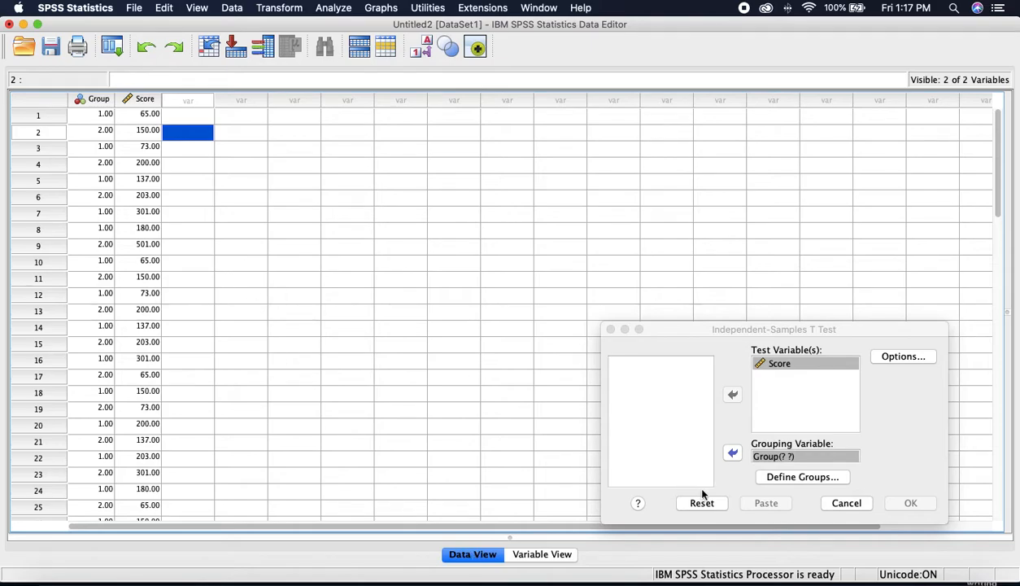
left_click(791, 477)
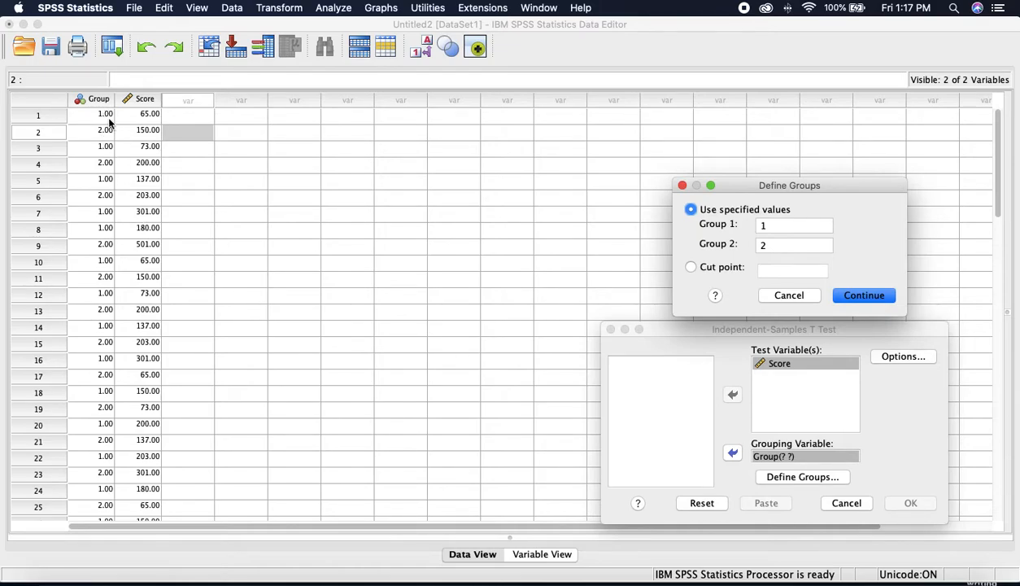
left_click(865, 295)
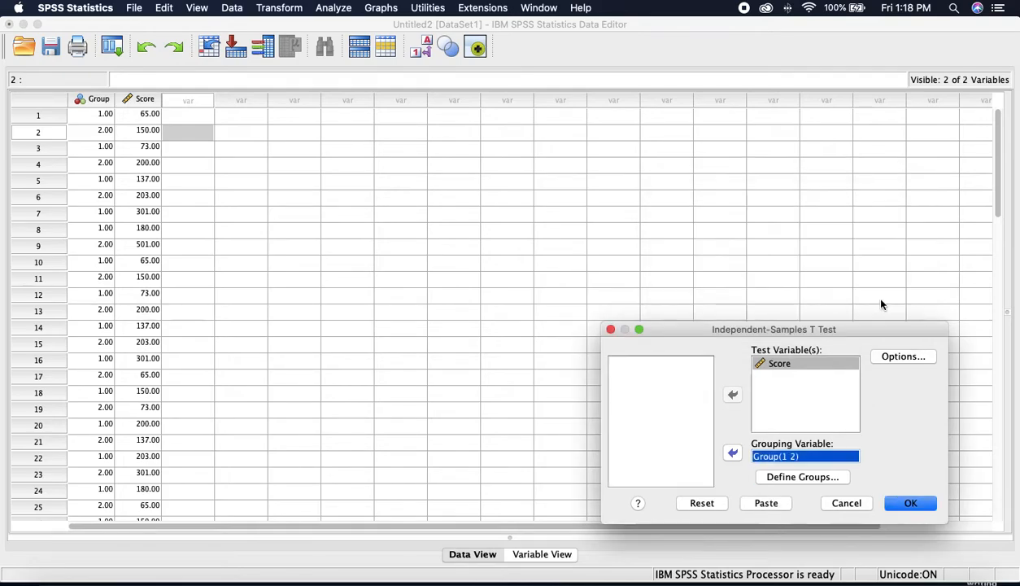
Step: Run the t-test and maximise the Viewer showing t = -.342, df 28, Sig. .735
left_click(909, 502)
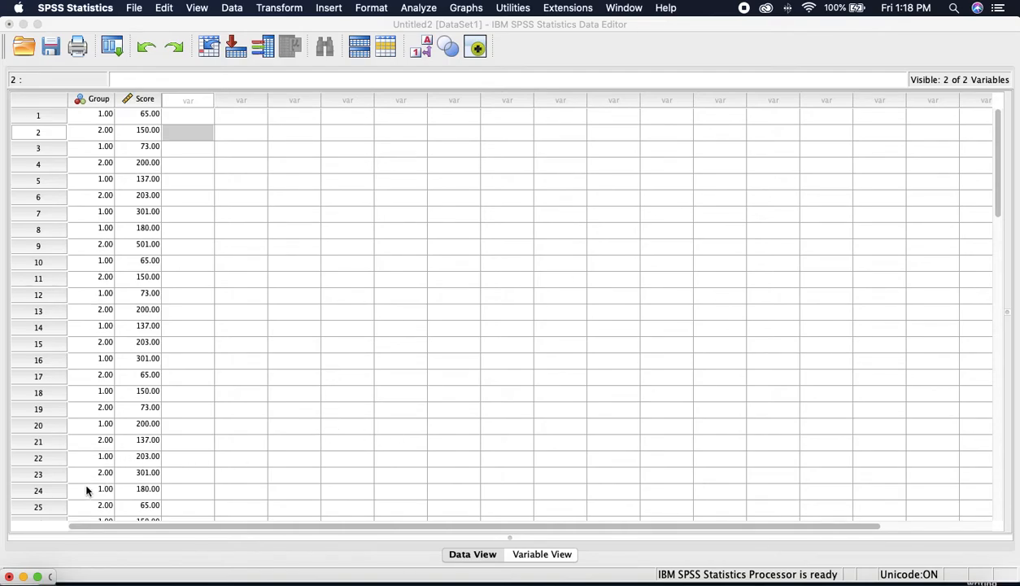
left_click(38, 576)
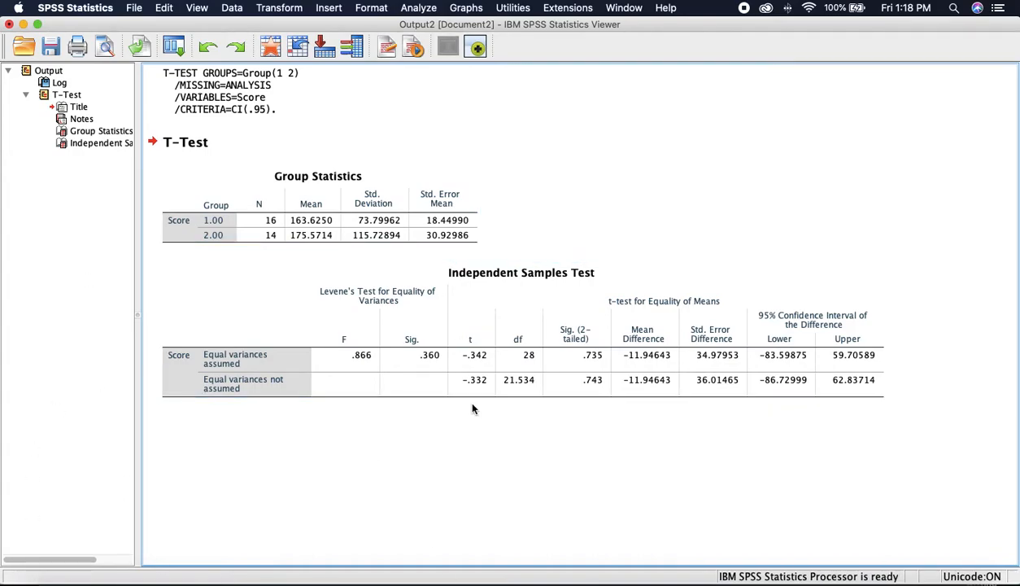
left_click(314, 228)
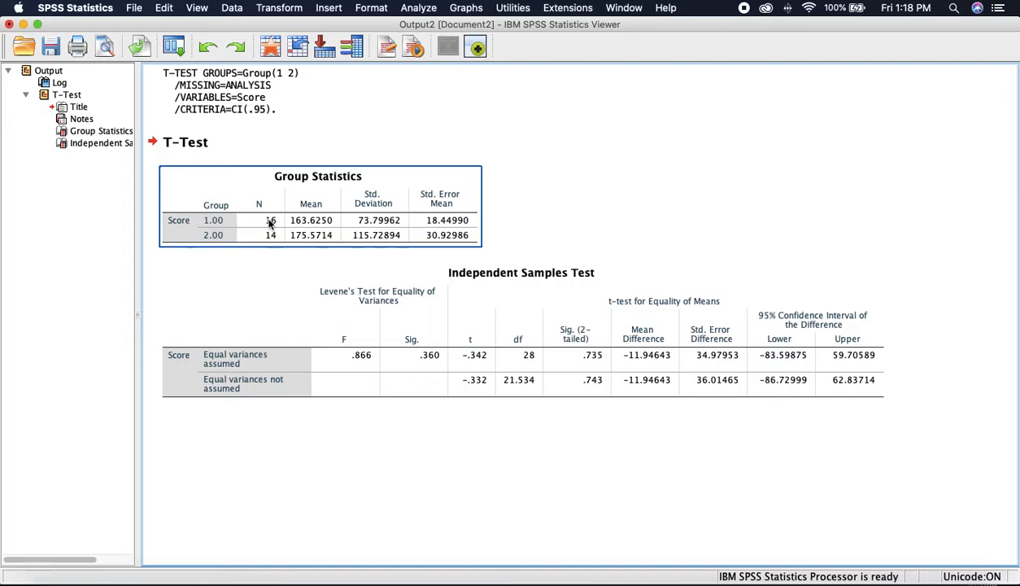
left_click(191, 272)
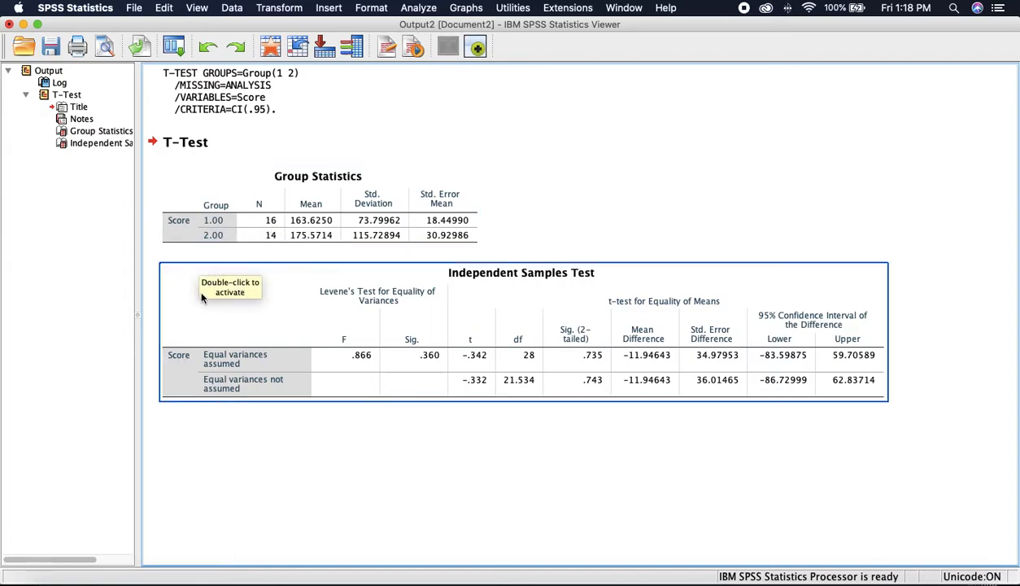
left_click(269, 237)
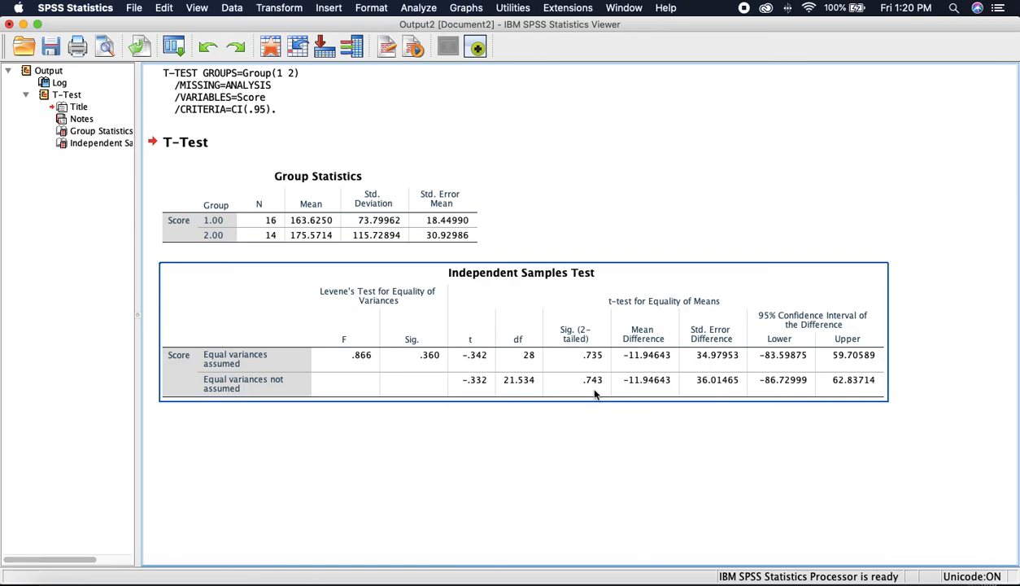
left_click(238, 231)
left_click(584, 375)
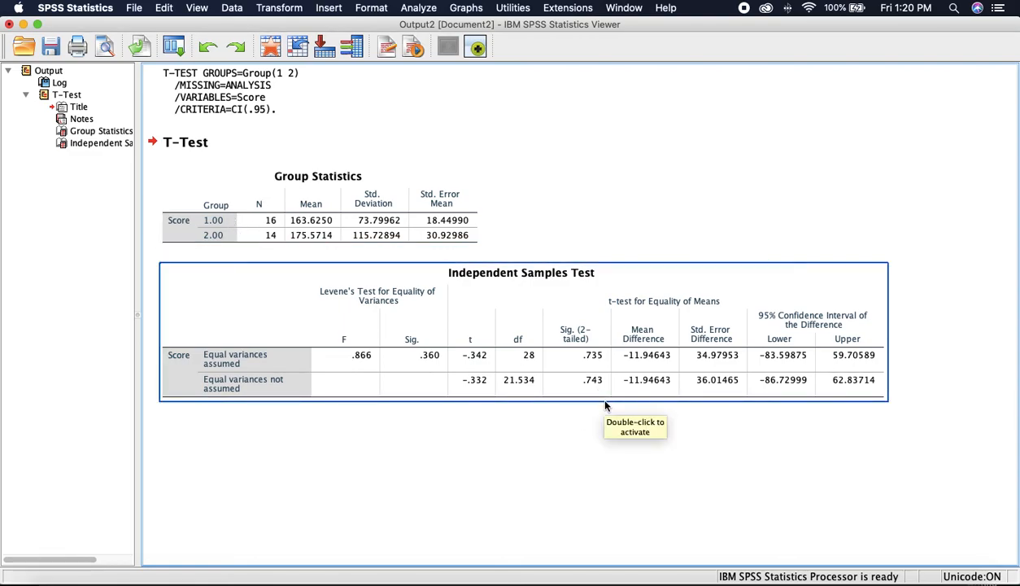
left_click(598, 525)
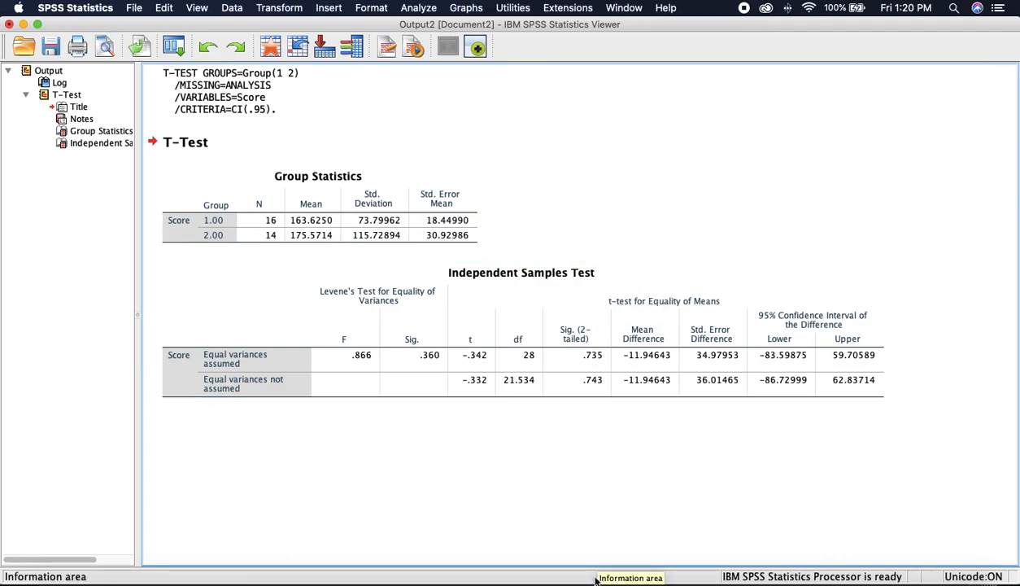